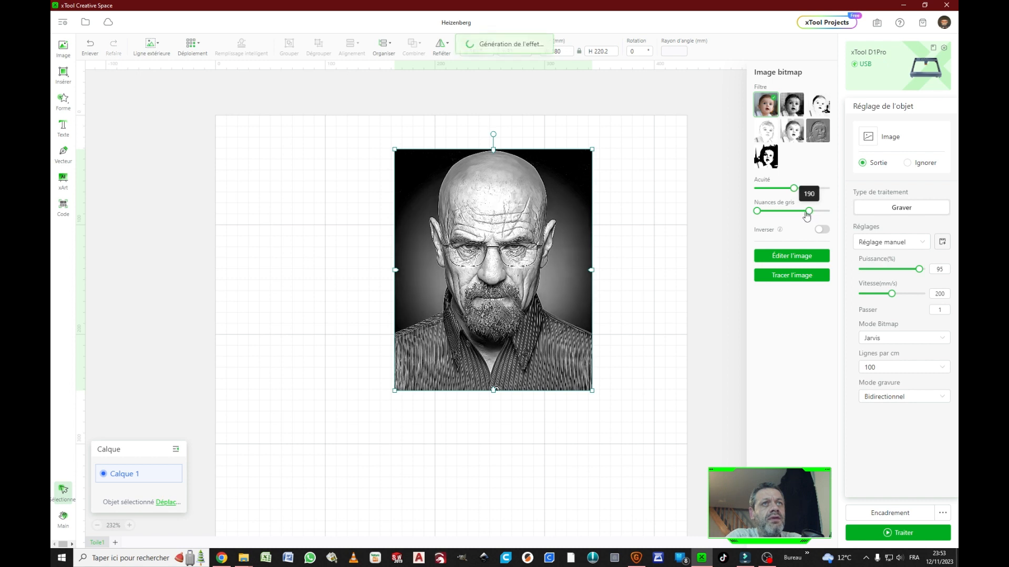
Set the upper greyscale limit of the portrait image to 183
left_click(807, 214)
left_click(809, 212)
left_click(808, 212)
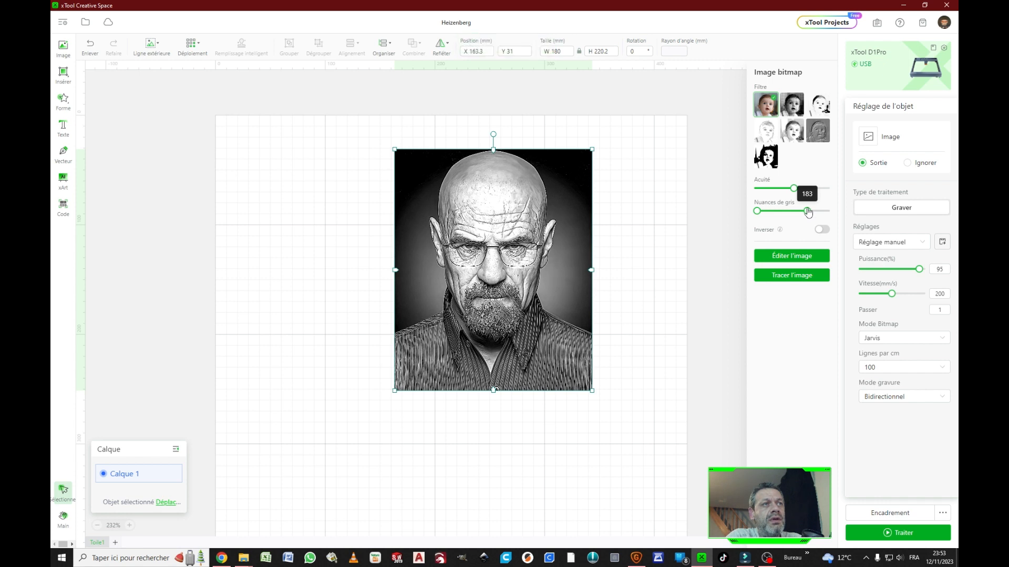
left_click(808, 212)
left_click(807, 212)
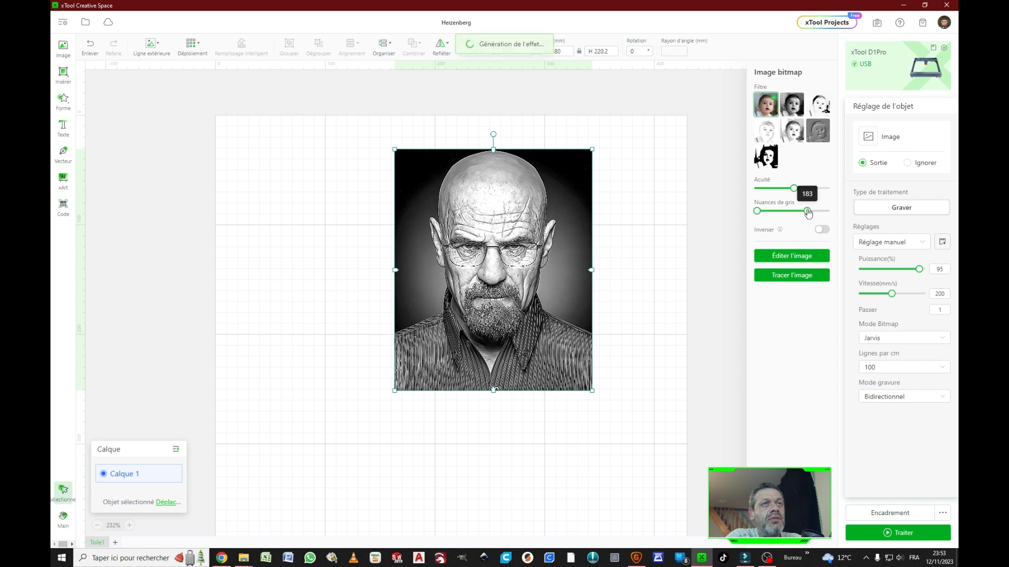
left_click(807, 212)
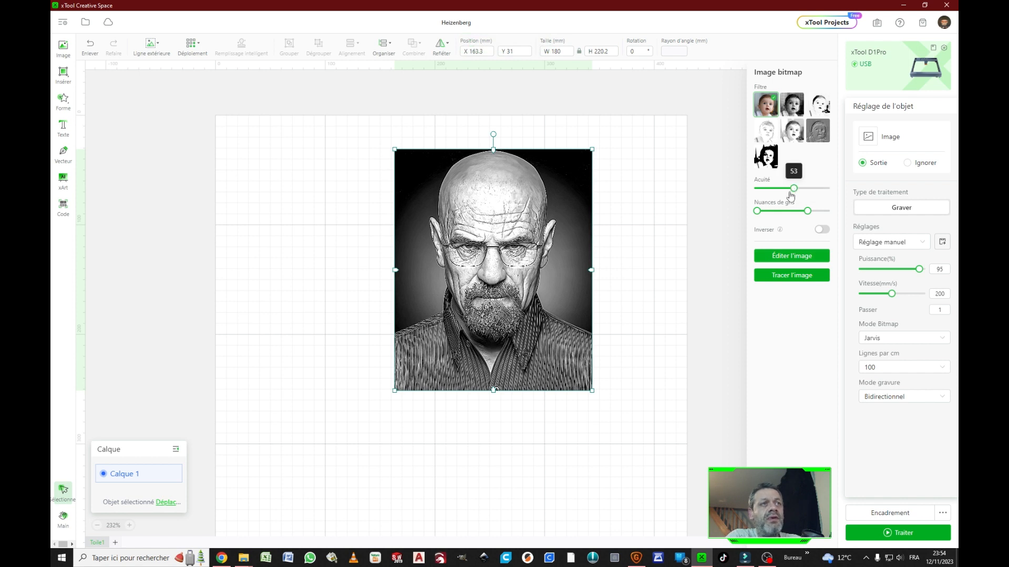
Set the portrait's engraving power to 95% and its speed to 200 mm/s, and deselect the image
mouse_move(919, 269)
left_mouse_down()
mouse_move(909, 269)
mouse_move(924, 273)
left_mouse_up()
type("95")
left_click(936, 292)
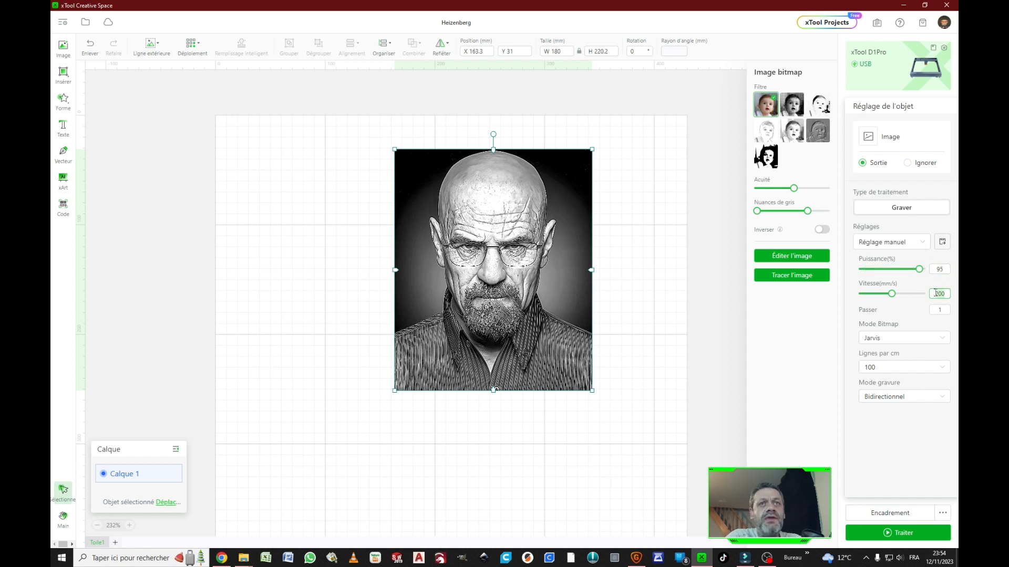
type("200")
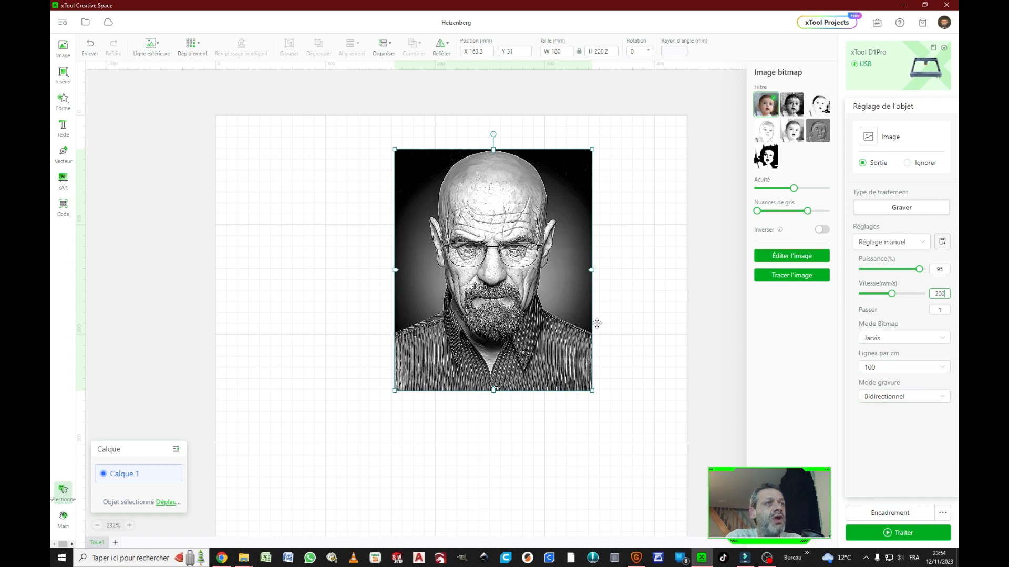
left_click(609, 263)
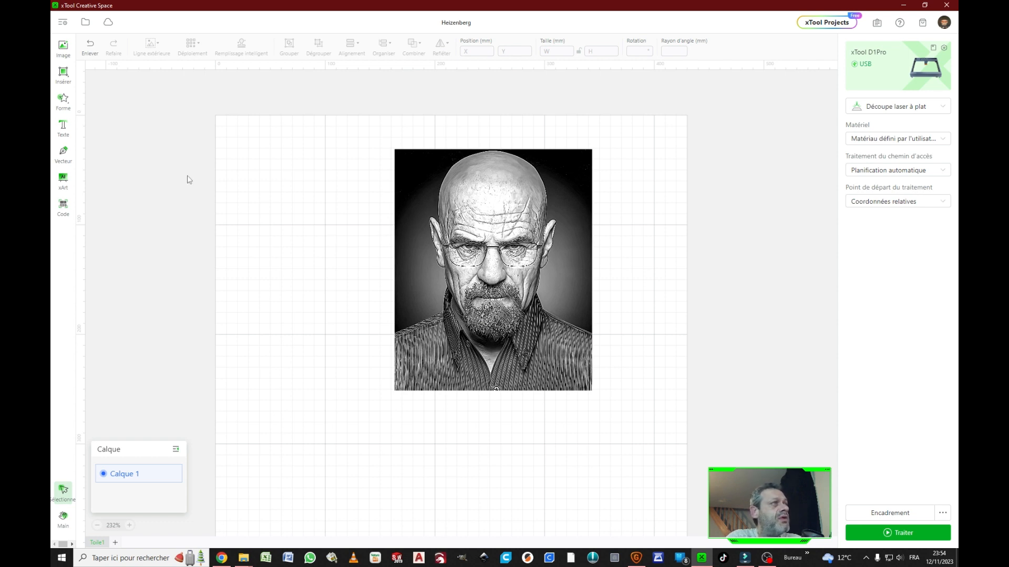
Draw a rectangle on the empty canvas beside the portrait and set its size to 90 × 40 mm
mouse_move(64, 78)
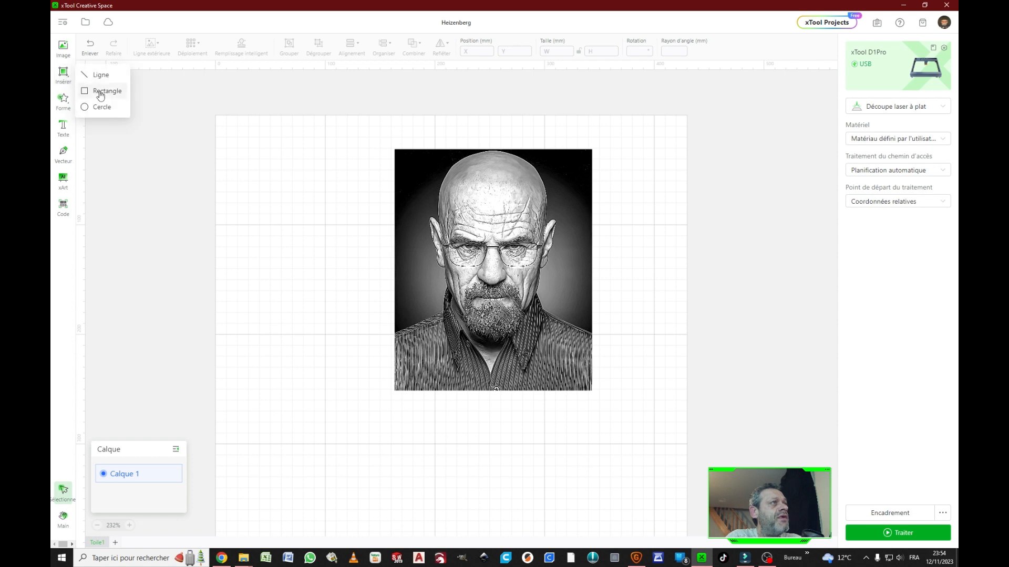
left_click(97, 92)
left_click_drag(231, 186, 342, 239)
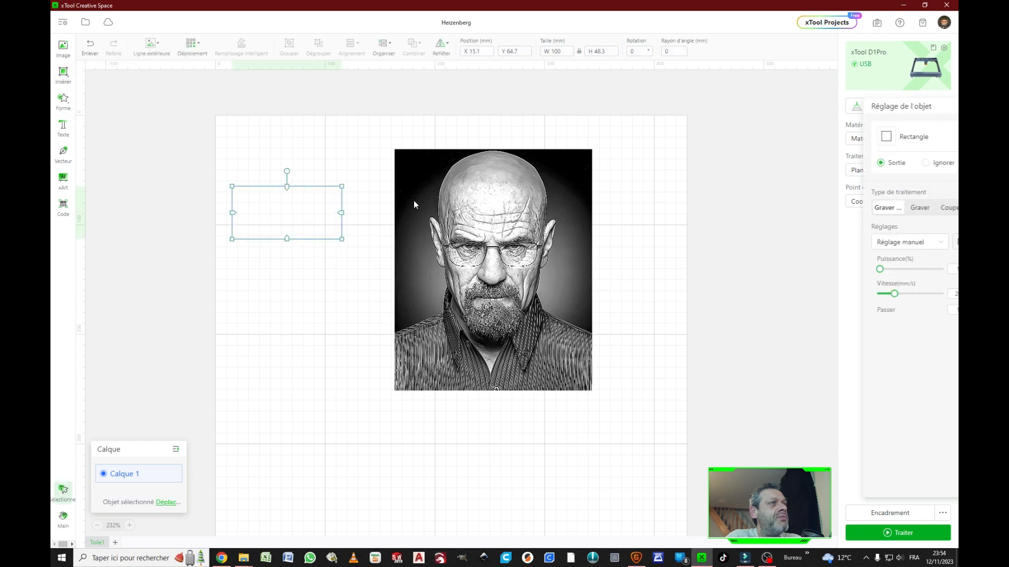
left_click(580, 52)
left_click(547, 51)
type("90")
left_click(609, 50)
type("40")
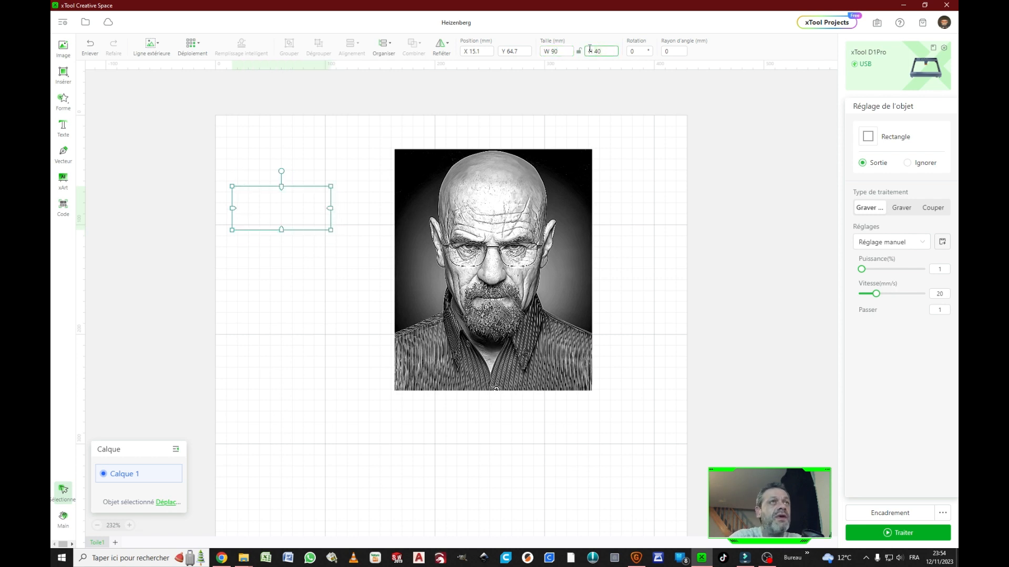
Place the rectangle over the left-hand eye of the portrait and crop the image to it with a clipping mask
left_click_drag(271, 193, 433, 235)
left_click_drag(497, 470, 339, 203)
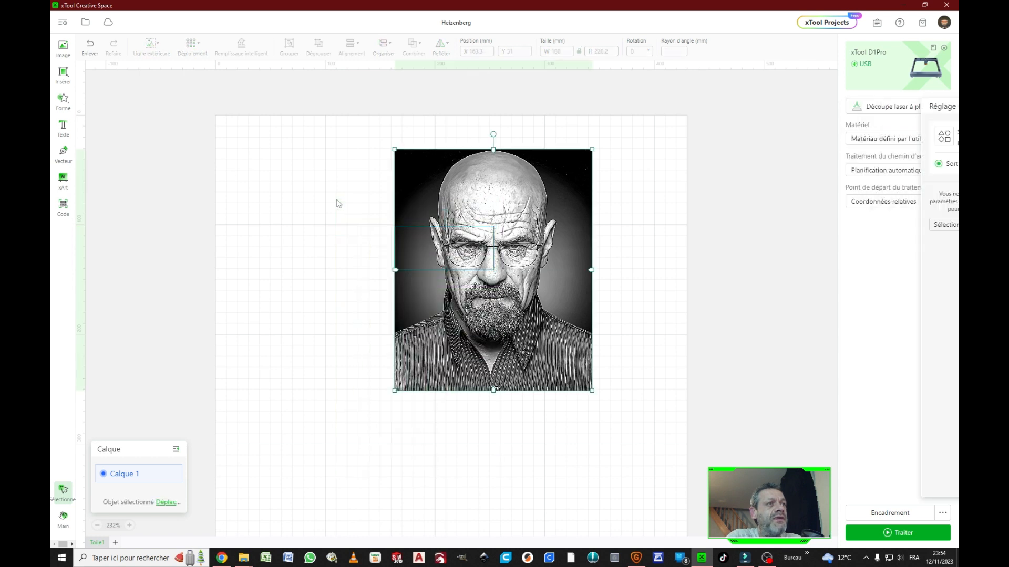
right_click(463, 255)
left_click(489, 343)
right_click(449, 251)
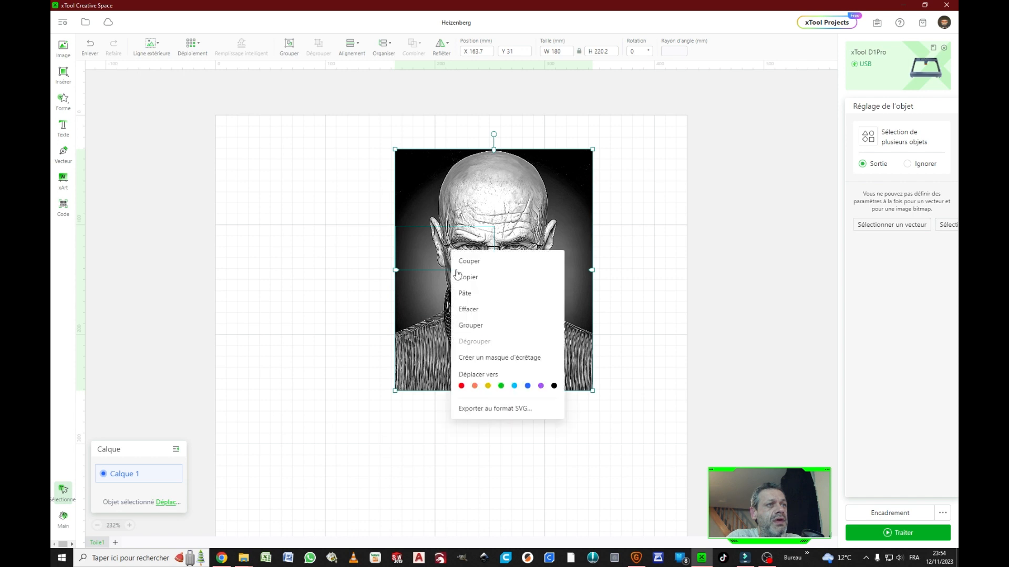
left_click(487, 359)
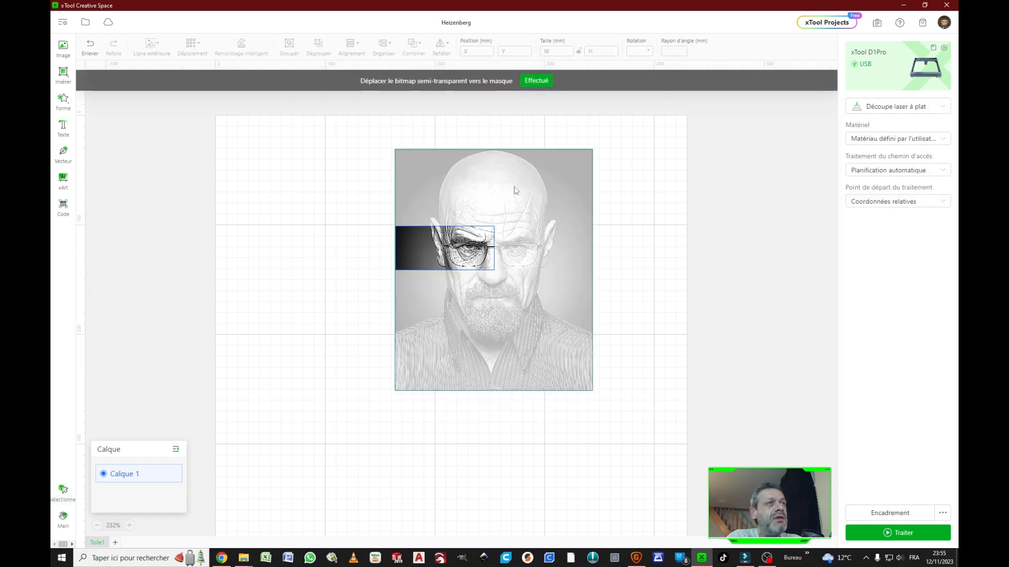
left_click(528, 82)
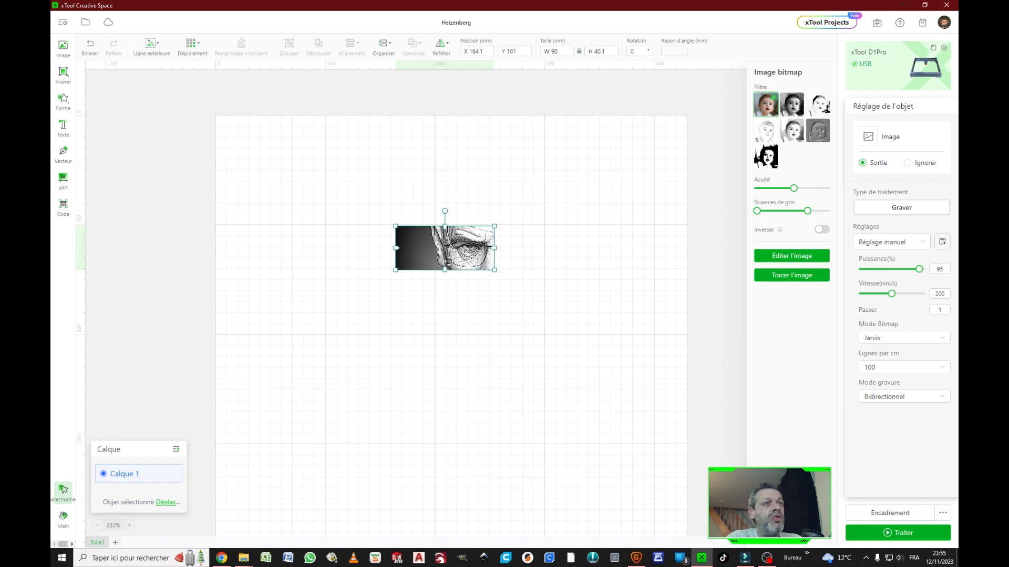
Open the processing preview of the cropped eye sample and start the test engraving
left_click(894, 534)
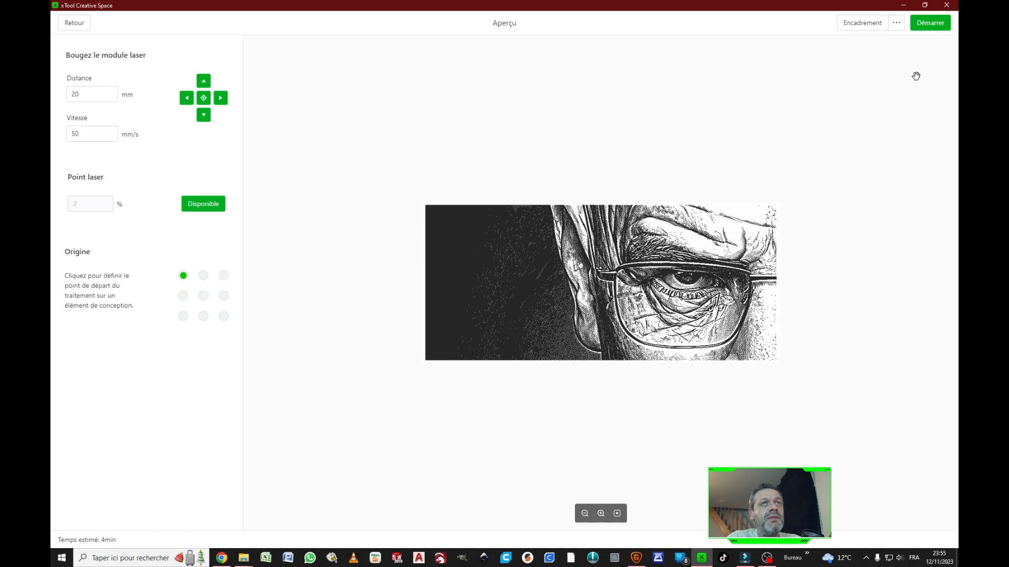
left_click(930, 23)
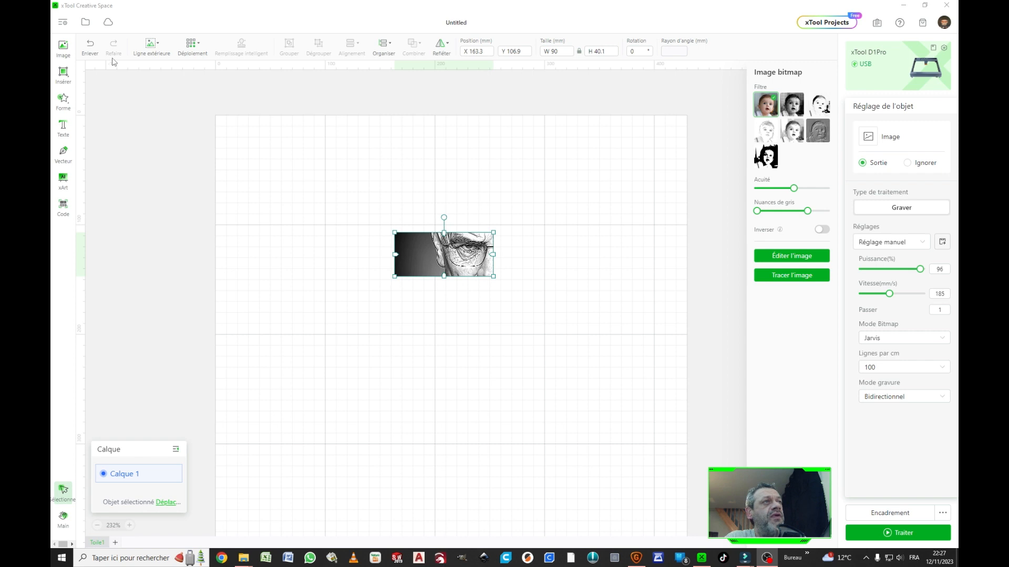
Undo the clipping mask to restore the full portrait, and delete the 90 × 40 mm rectangle
left_click(94, 51)
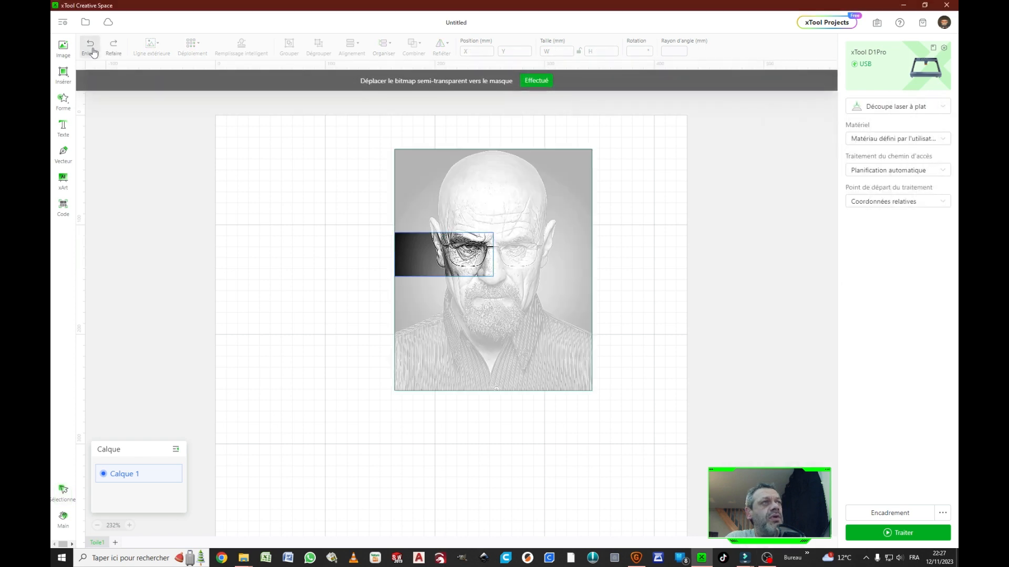
left_click(90, 46)
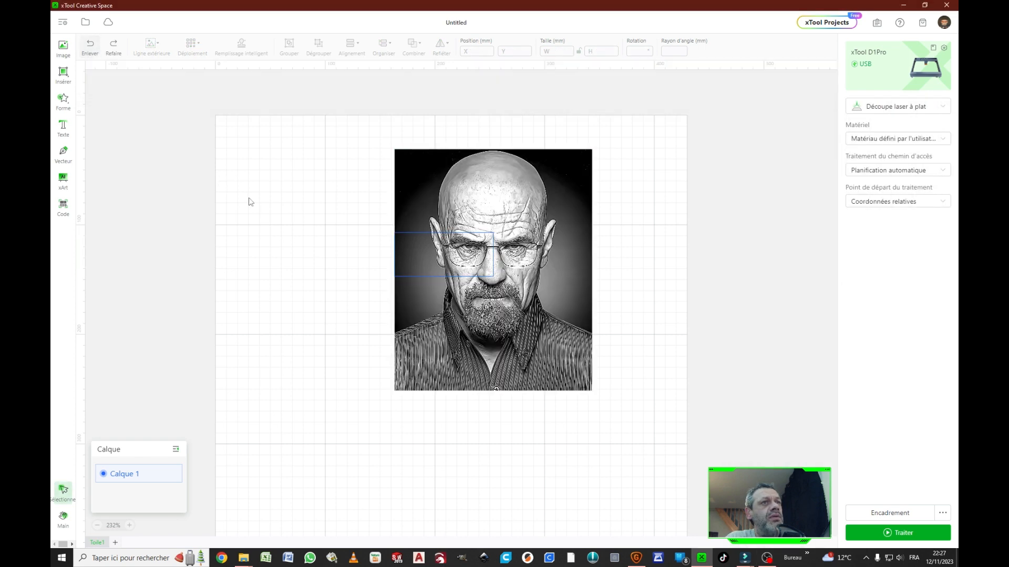
left_click_drag(411, 276, 243, 269)
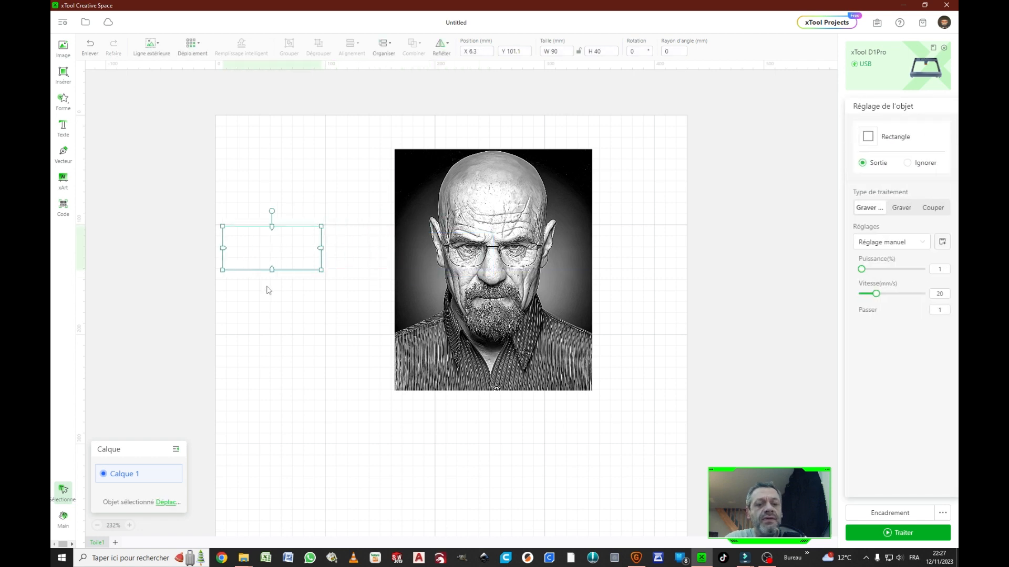
key("Delete")
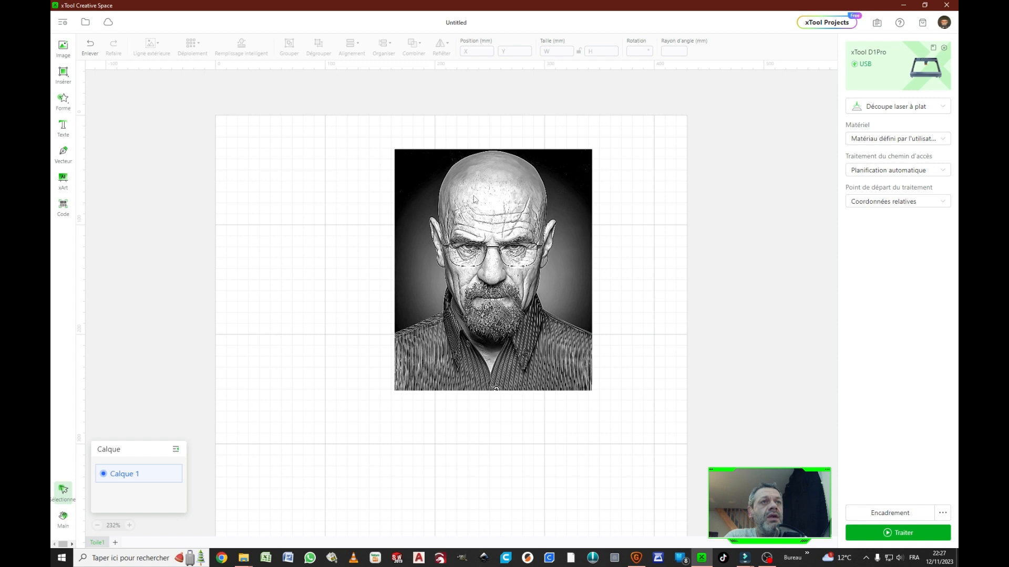
Create an outline around the full portrait with an offset distance of 0 mm
left_click(506, 261)
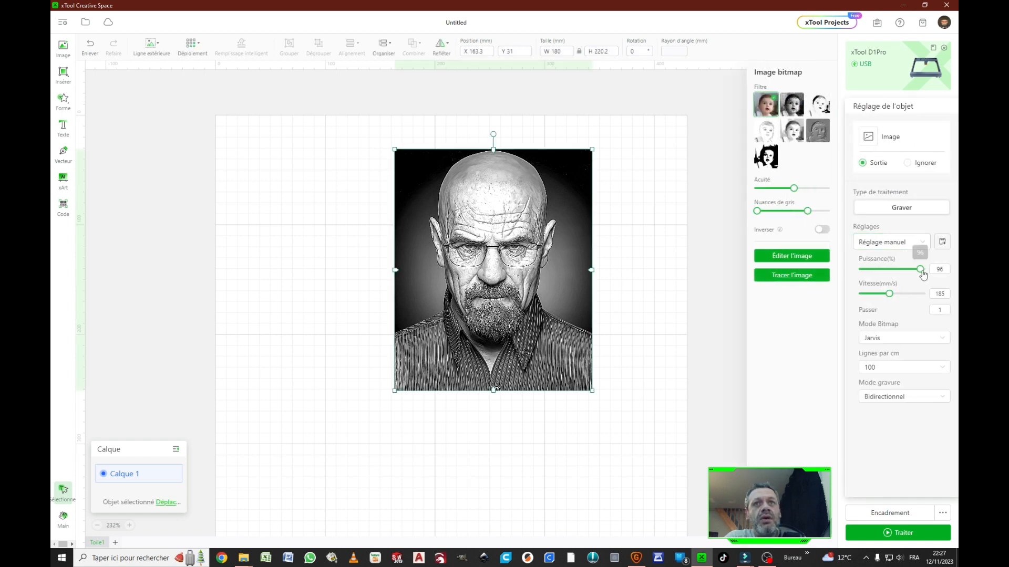
left_click(946, 294)
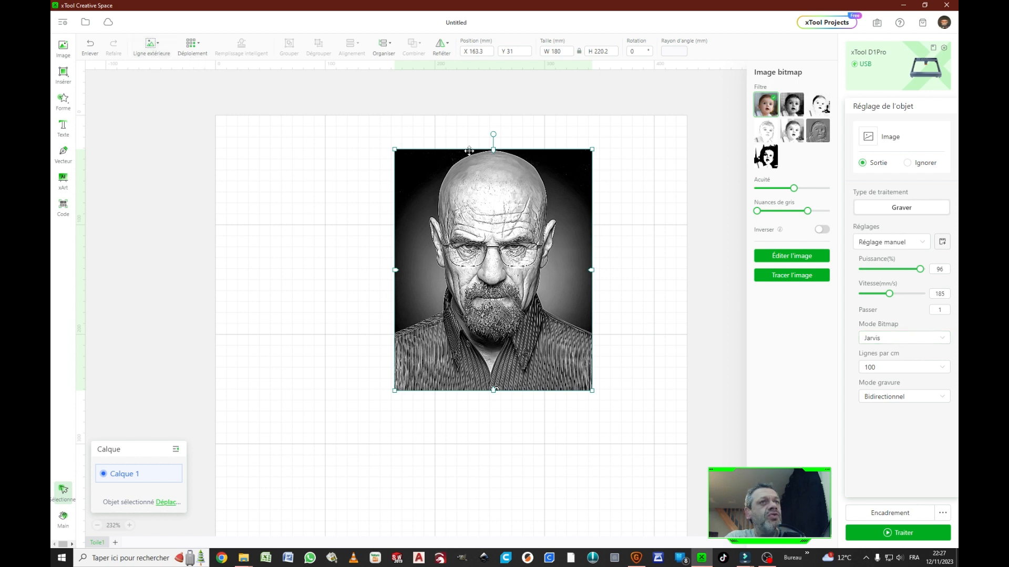
left_click(154, 51)
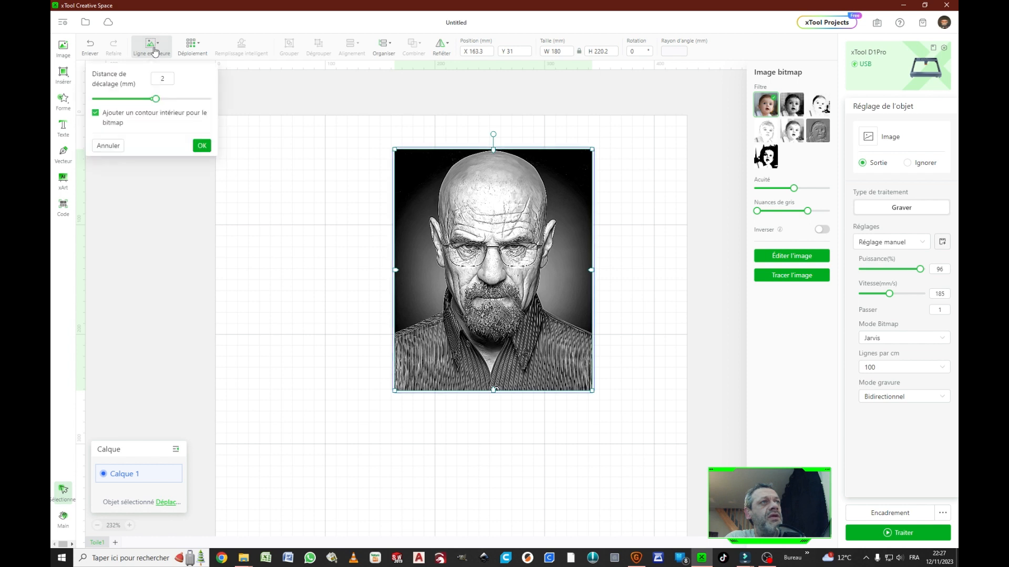
left_click(165, 79)
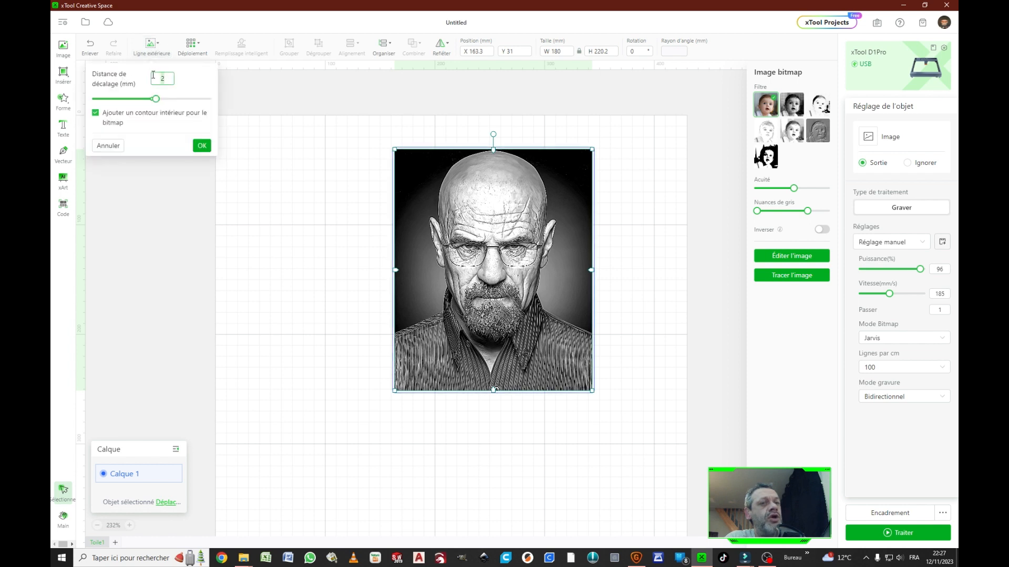
key("BackSpace")
type("0")
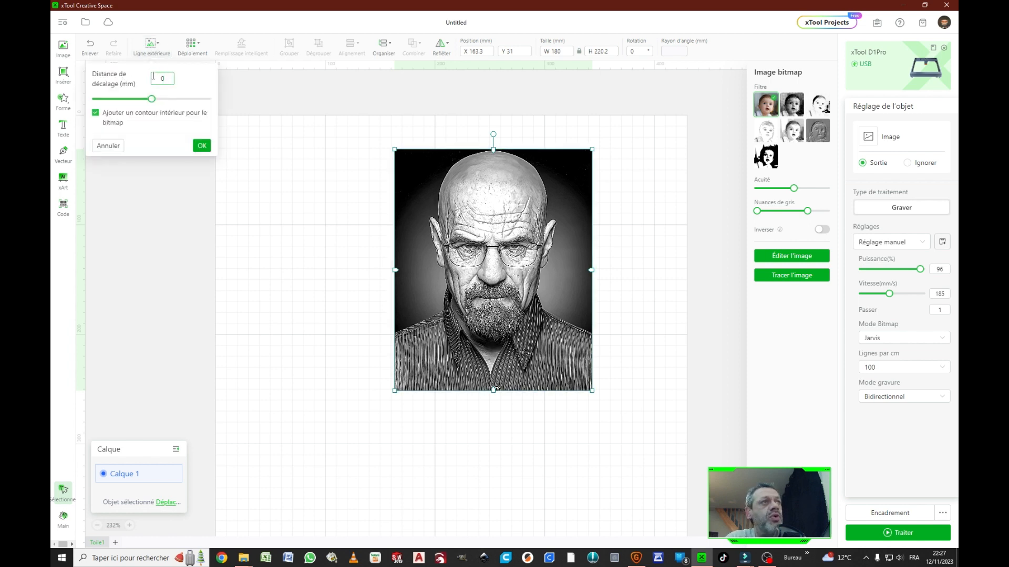
left_click(202, 145)
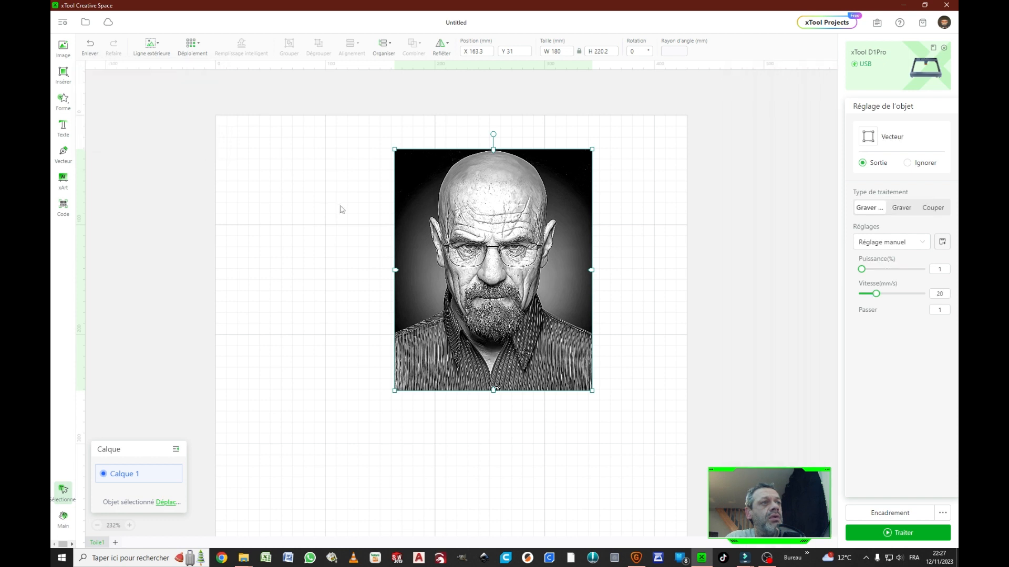
Move the new outline to the separate red layer Calque 2 and deselect it
left_click(161, 503)
left_click(129, 485)
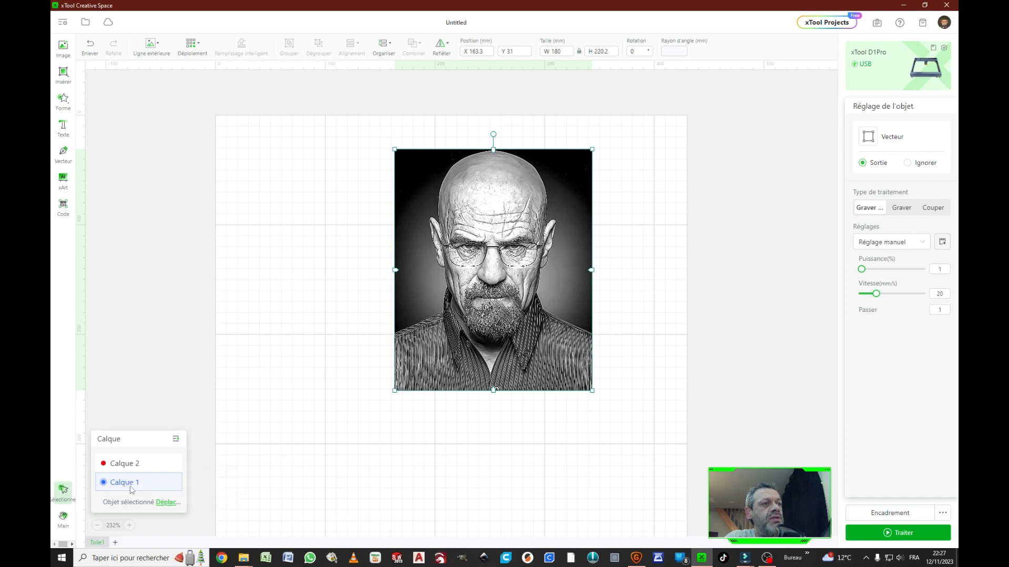
left_click(378, 310)
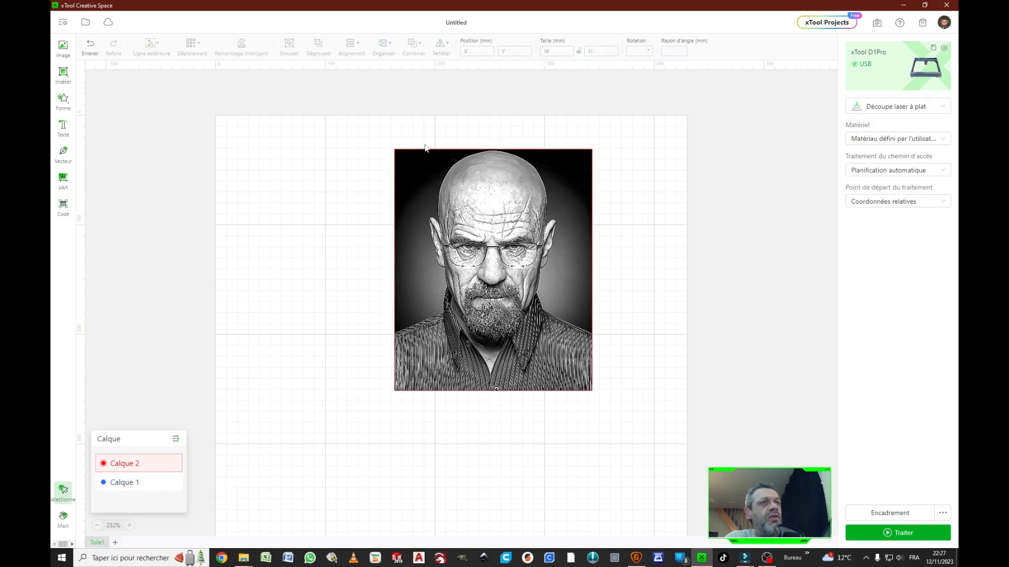
Set the outline on Calque 2 to cut at 95% power and 7 mm/s with 2 passes
left_click(119, 465)
left_click(933, 208)
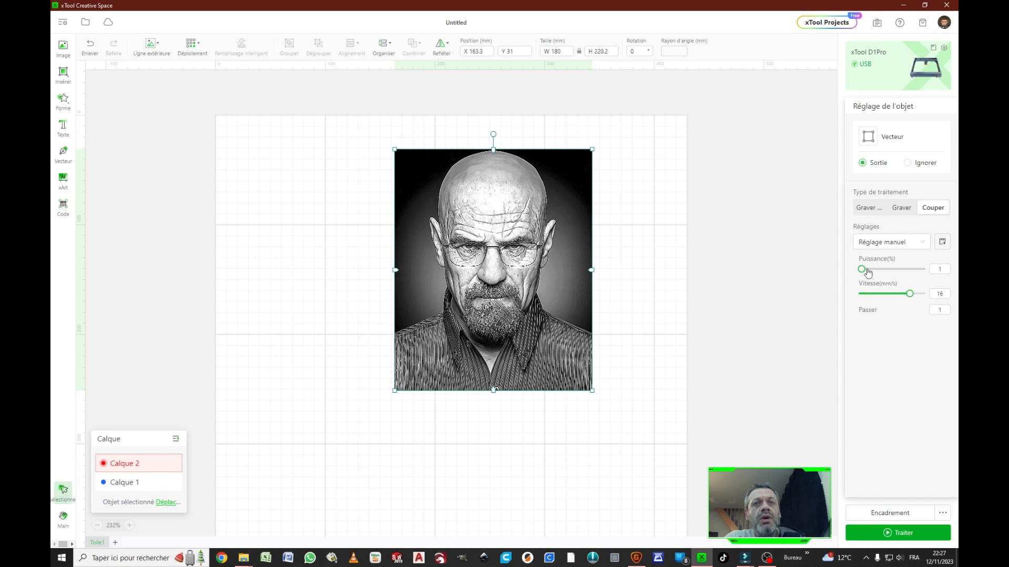
mouse_move(864, 273)
left_click_drag(862, 272, 880, 299)
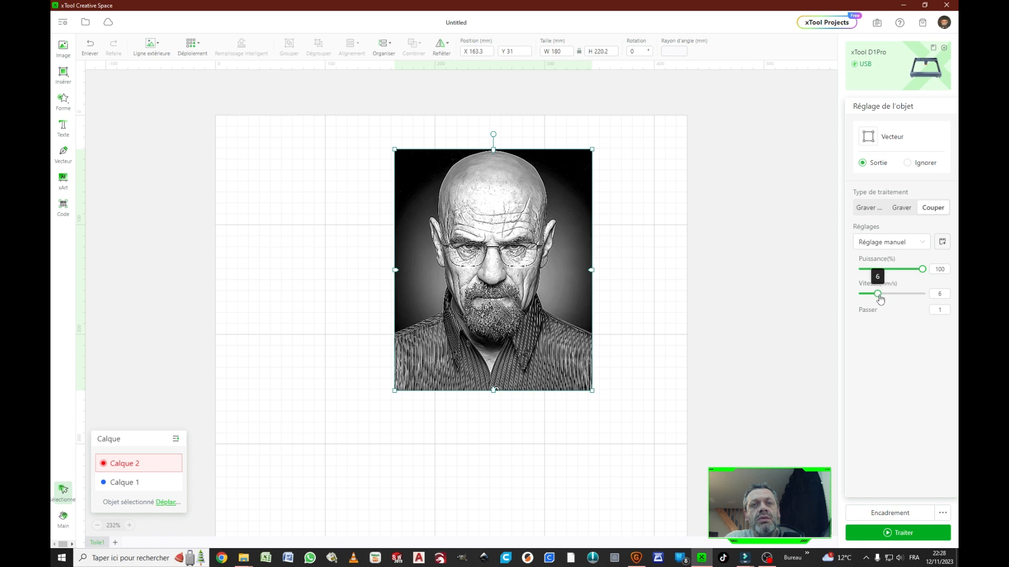
left_click_drag(922, 269, 919, 274)
left_click(944, 309)
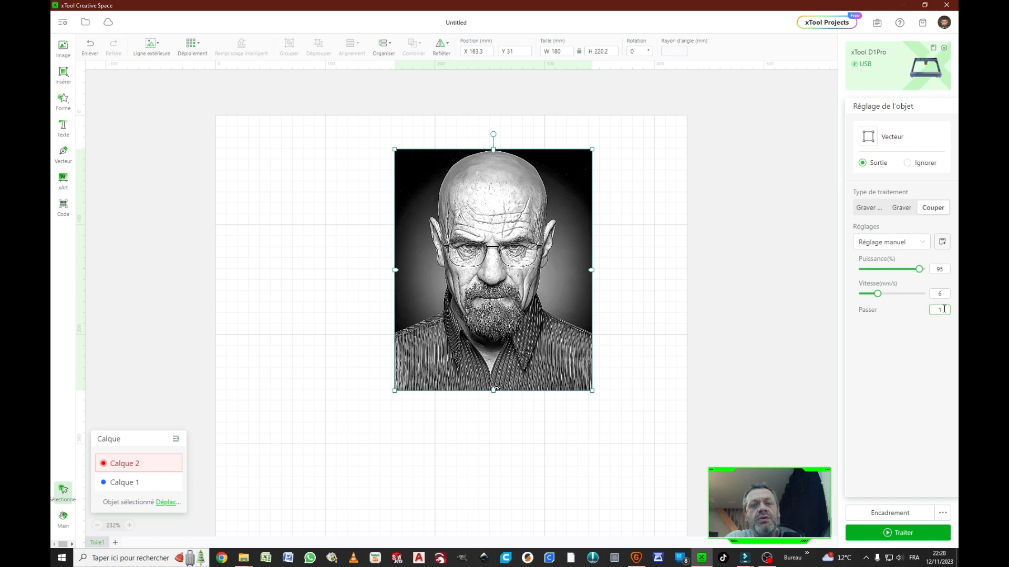
key("BackSpace")
type("2")
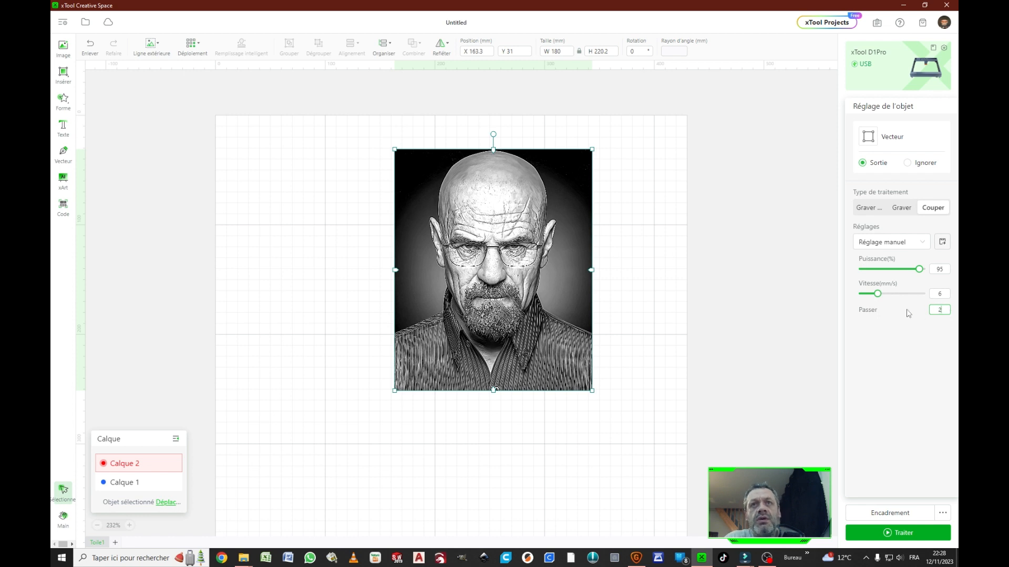
left_click(878, 297)
left_click_drag(879, 298, 881, 299)
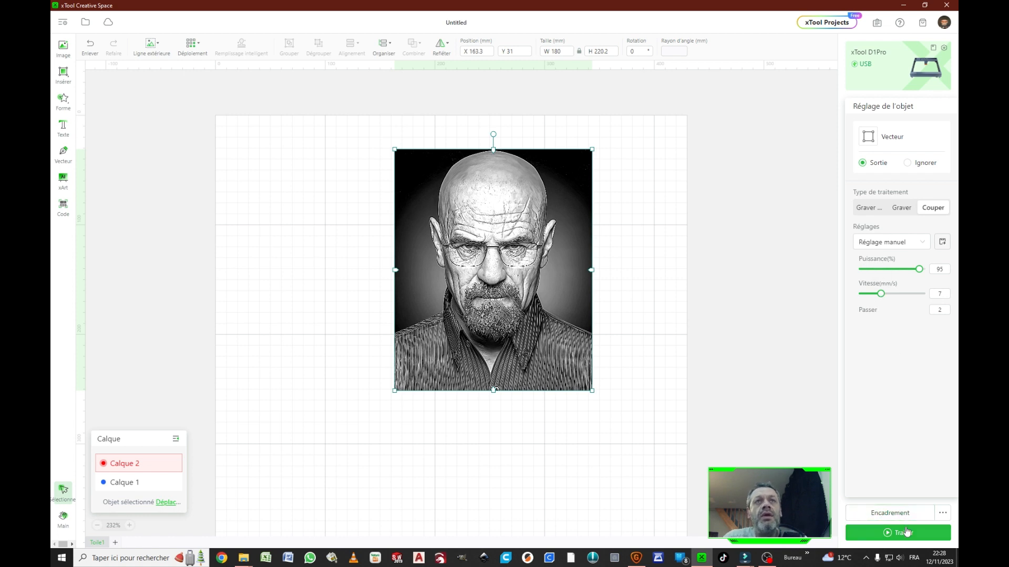
Check the portrait's engraving settings and the outline's cutting settings, and open the processing preview of the full job
left_click_drag(469, 285, 470, 284)
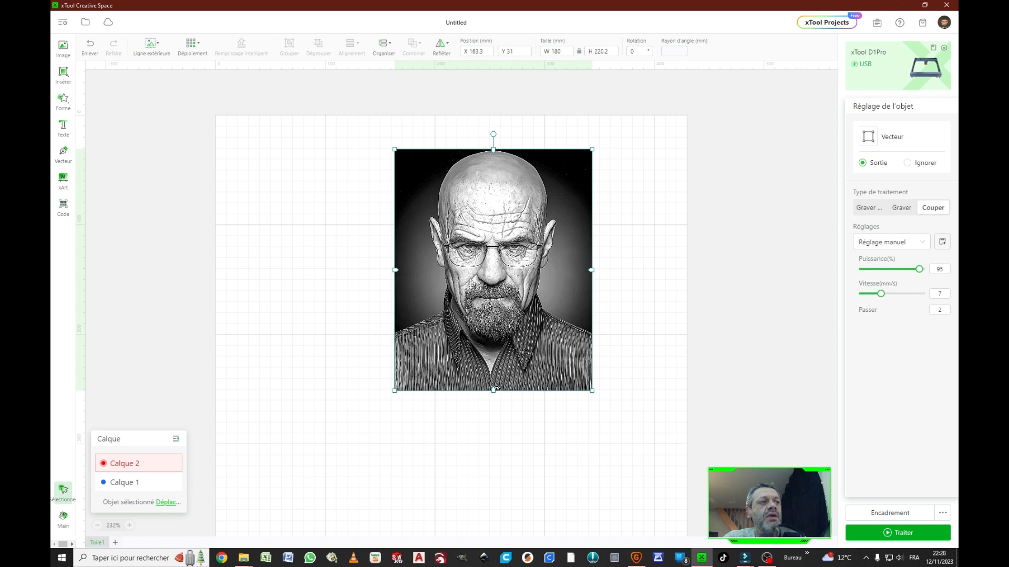
left_click(625, 250)
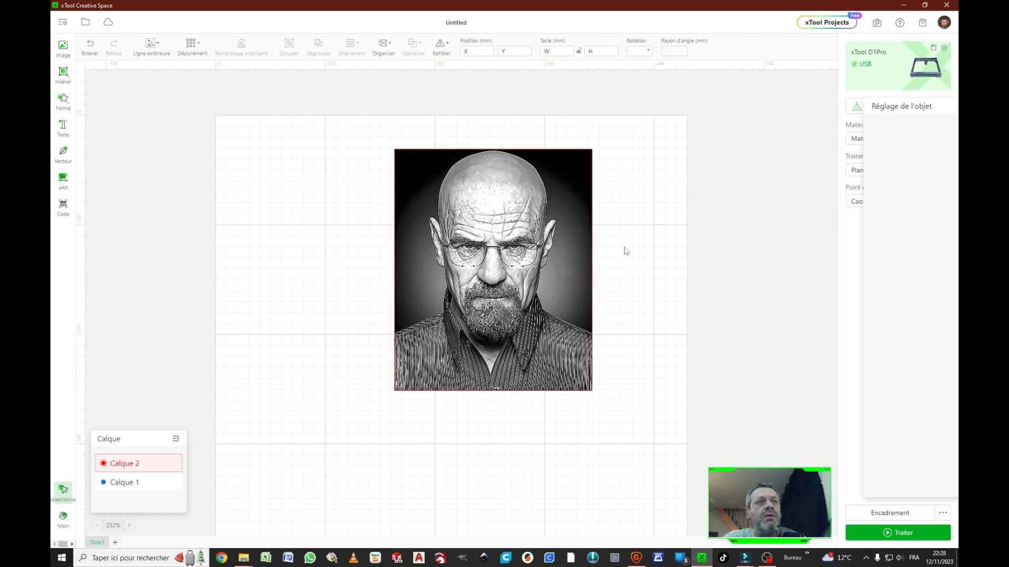
left_click(546, 250)
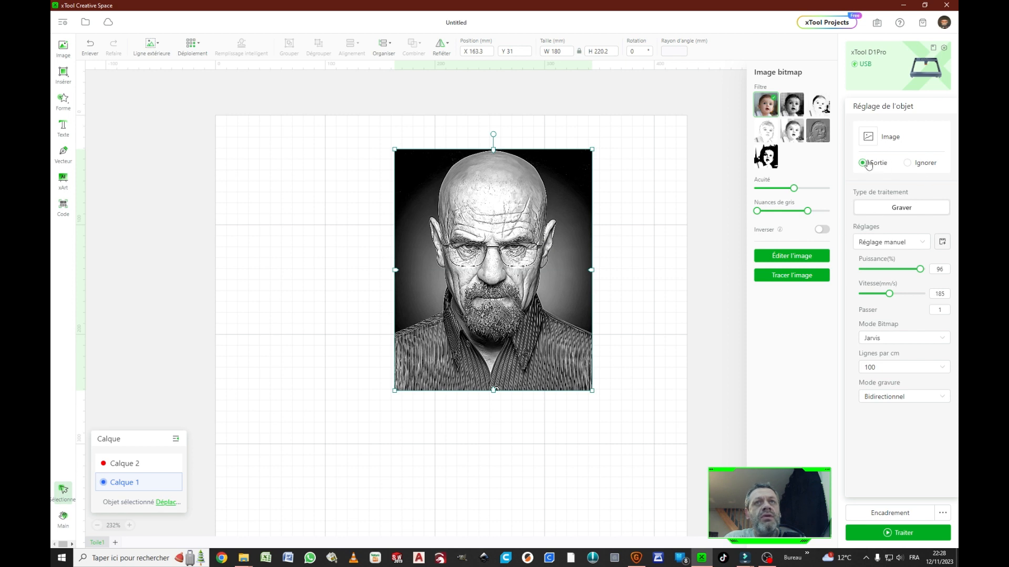
left_click(169, 464)
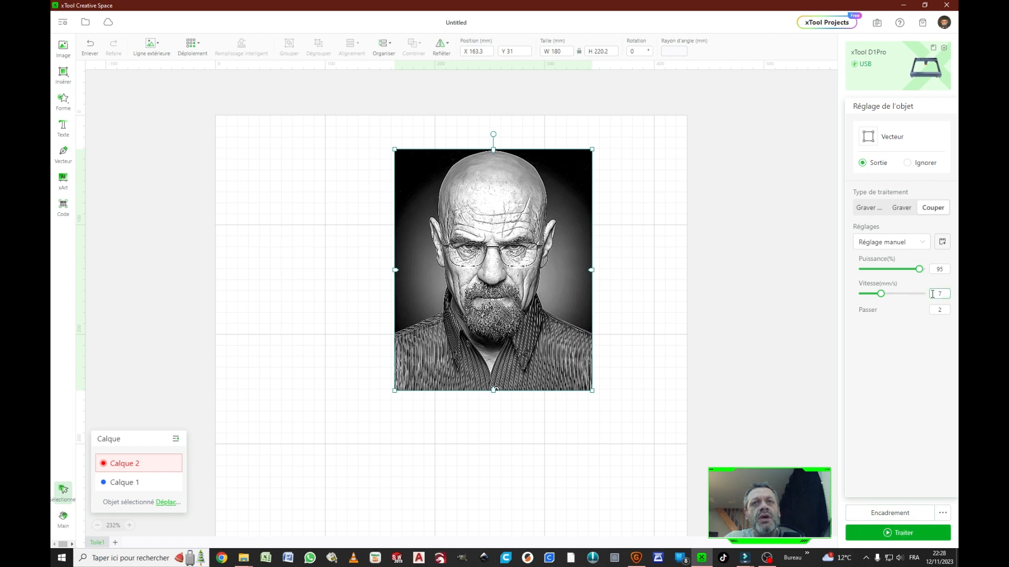
left_click(906, 533)
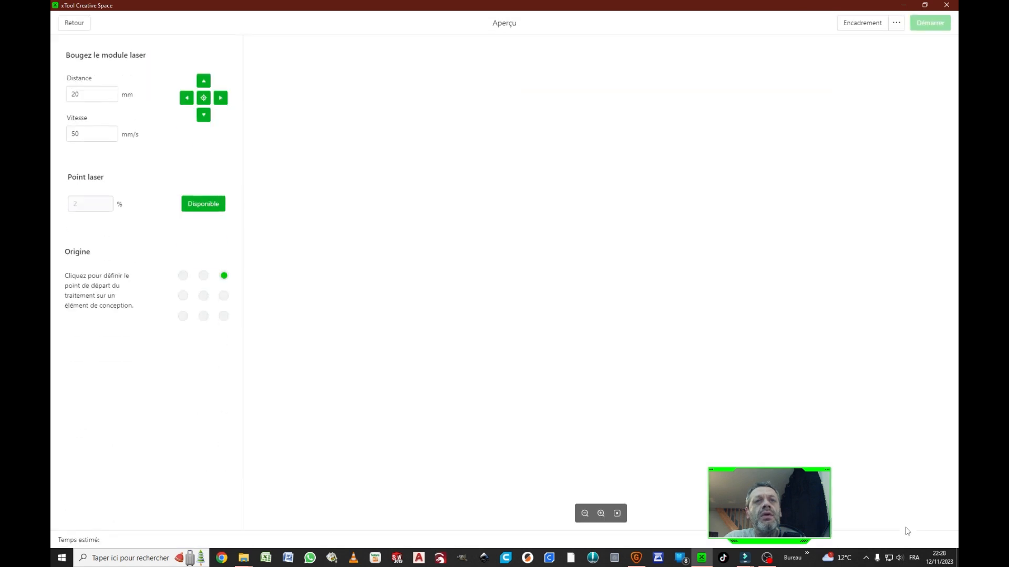